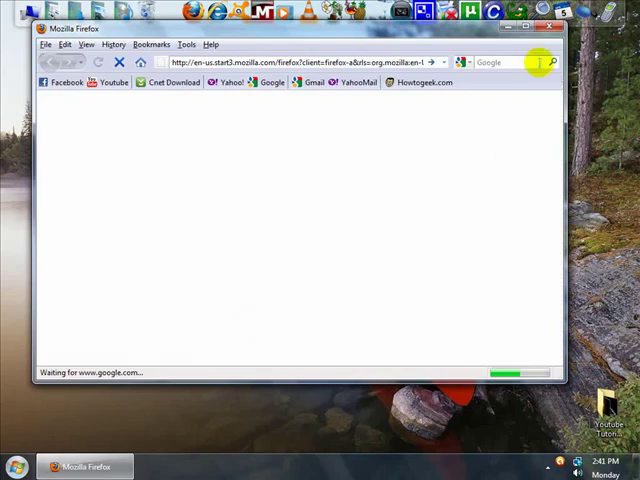
Search Google for 'Handbrake Download' and go to the HandBrake site's download page
click(538, 18)
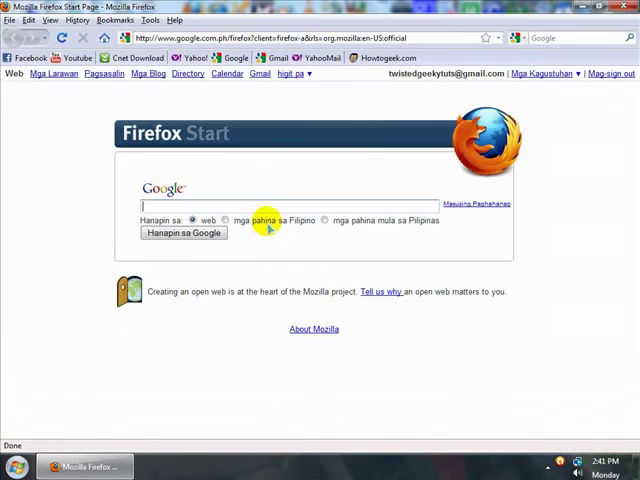
text(Handbr)
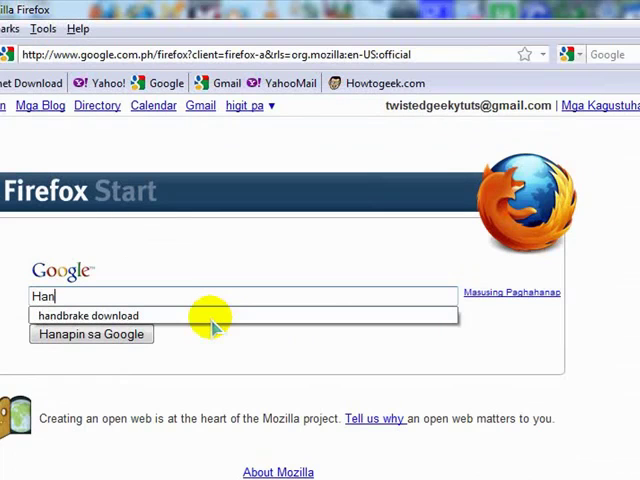
text(ake Download)
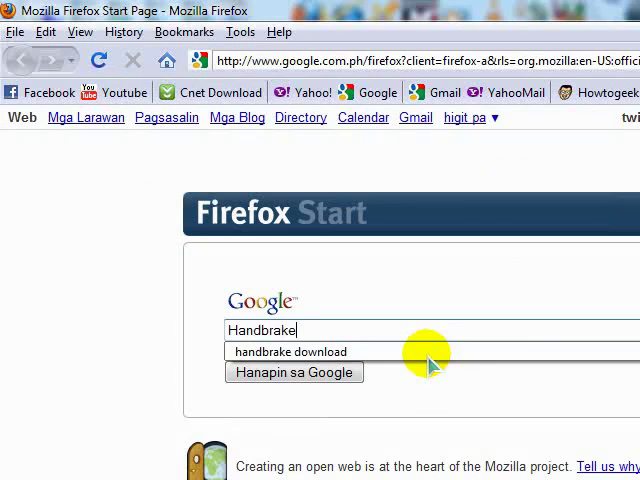
key(Return)
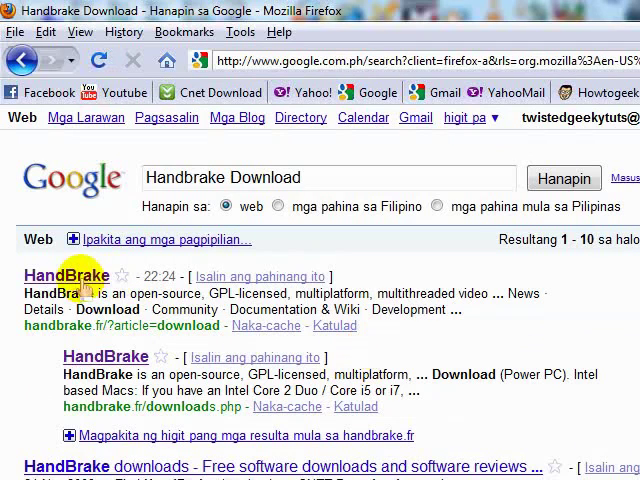
click(66, 276)
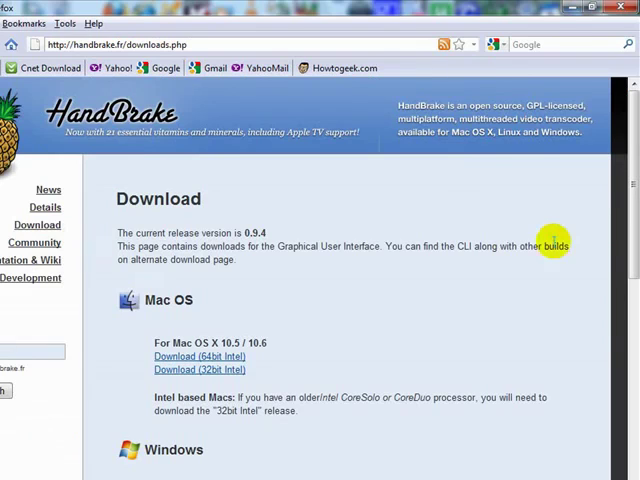
scroll(555, 245, down, 3)
Download the Windows installer HandBrake-0.9.4-Win_GUI.exe, saving the file
double_click(145, 282)
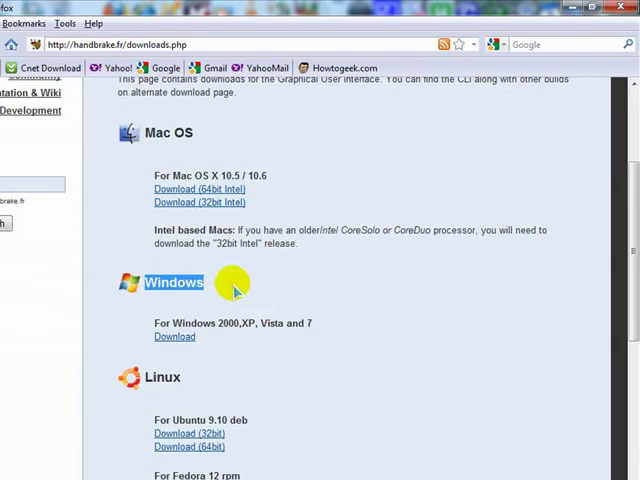
click(430, 293)
scroll(400, 290, up, 2)
scroll(400, 290, down, 2)
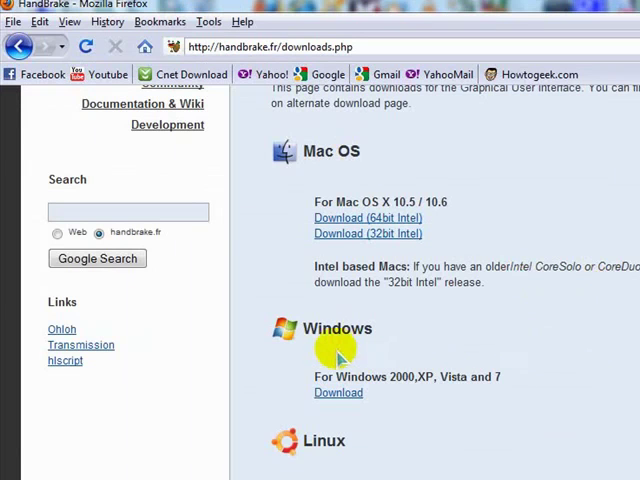
click(340, 393)
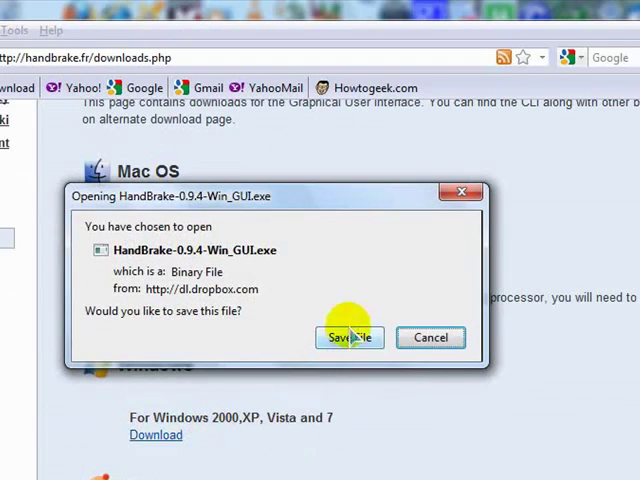
click(349, 337)
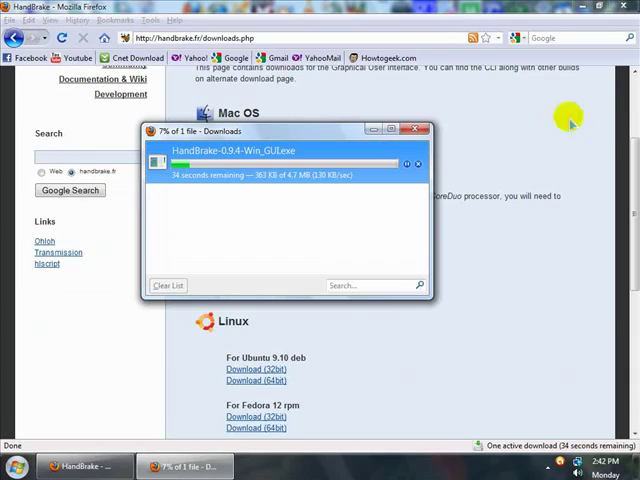
Cancel the HandBrake download and clear it from Firefox's Downloads list
click(625, 7)
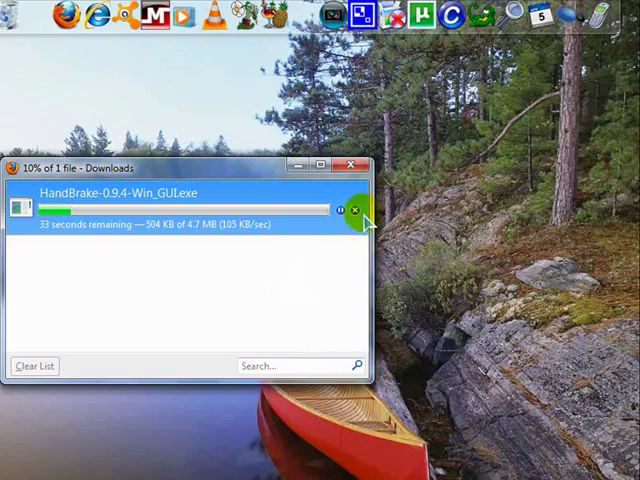
click(357, 210)
click(35, 366)
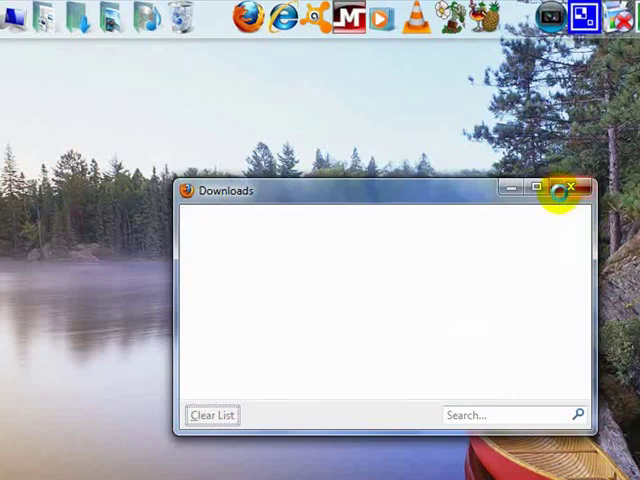
click(571, 189)
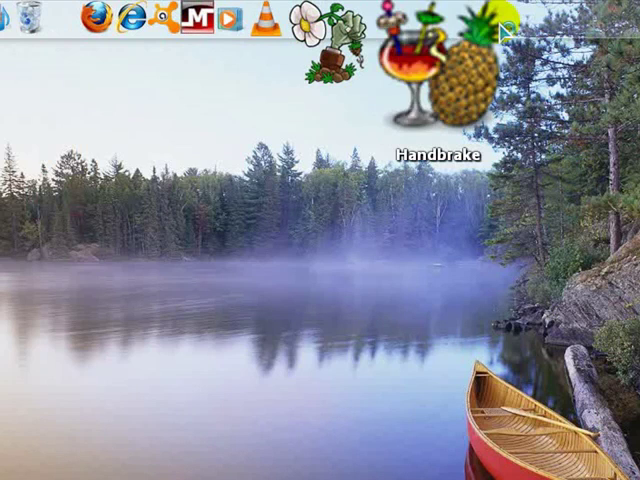
Launch HandBrake from the dock and close it again, leaving the desktop
click(470, 75)
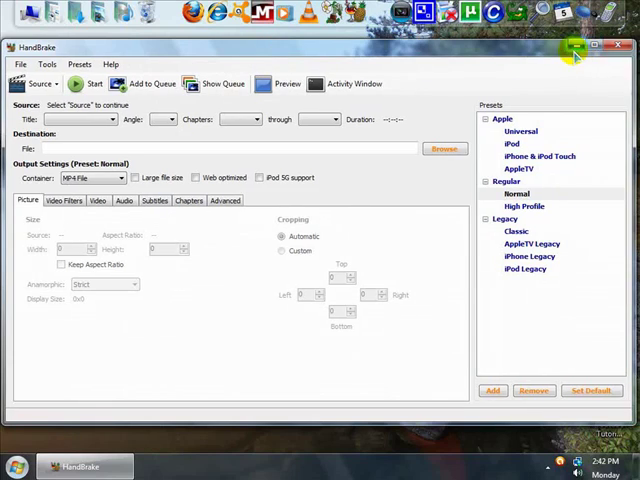
click(575, 50)
Open the Youtube Tutorials Series folder and select the Untitled video clip
click(612, 410)
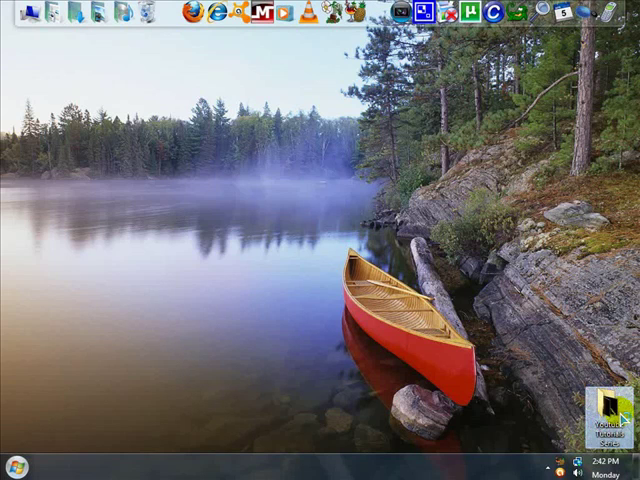
double_click(612, 410)
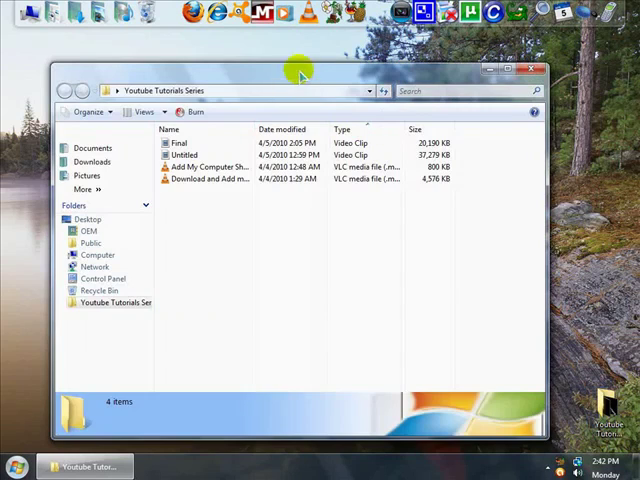
drag(300, 70, 443, 76)
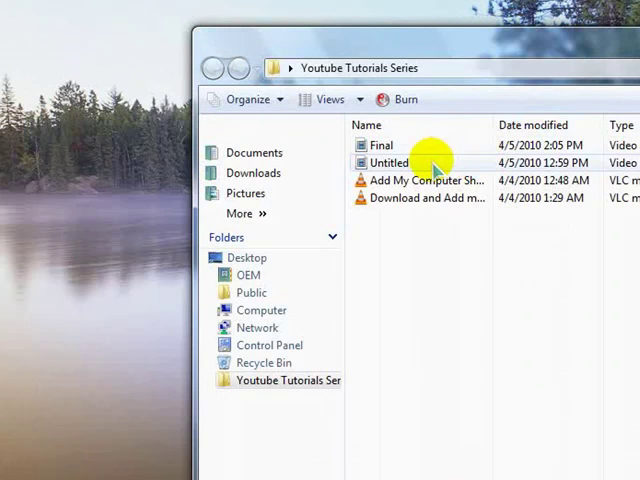
click(284, 147)
click(288, 159)
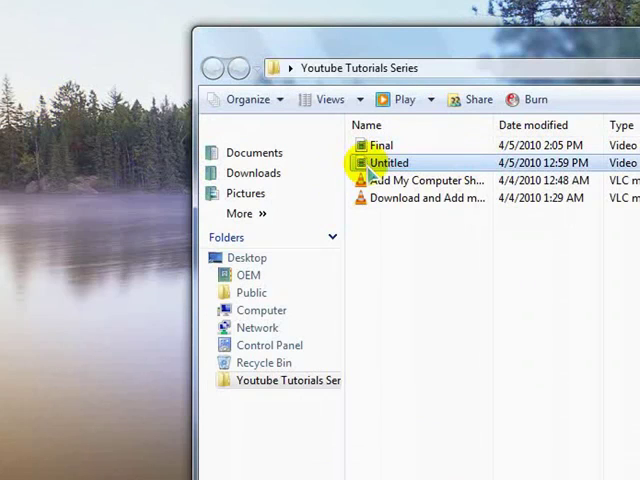
Drag the Untitled clip onto the desktop and place its icon in open space
drag(372, 165, 30, 110)
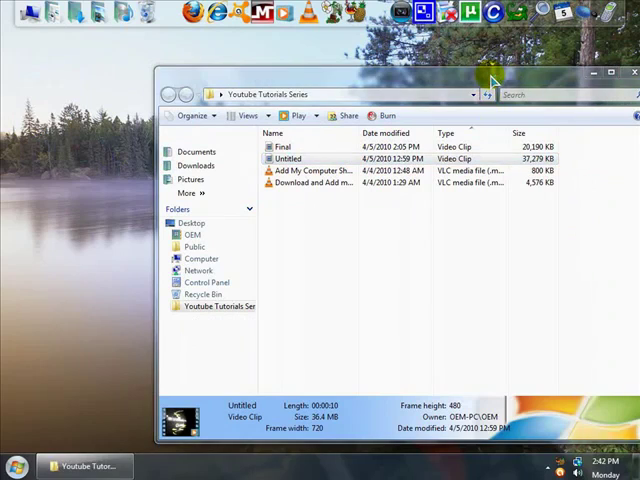
drag(490, 78, 430, 78)
click(581, 68)
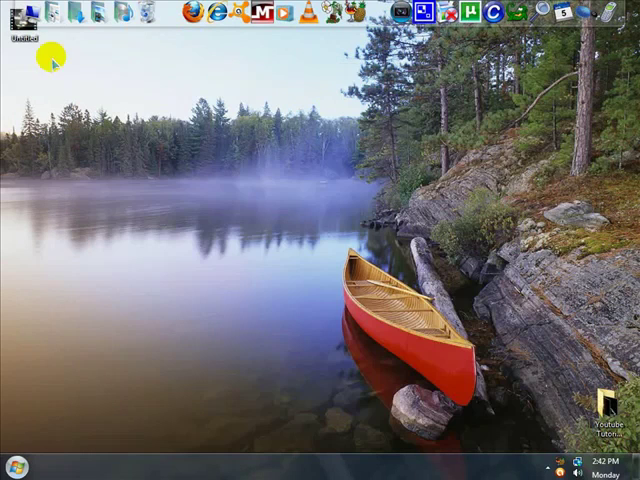
drag(25, 30, 225, 160)
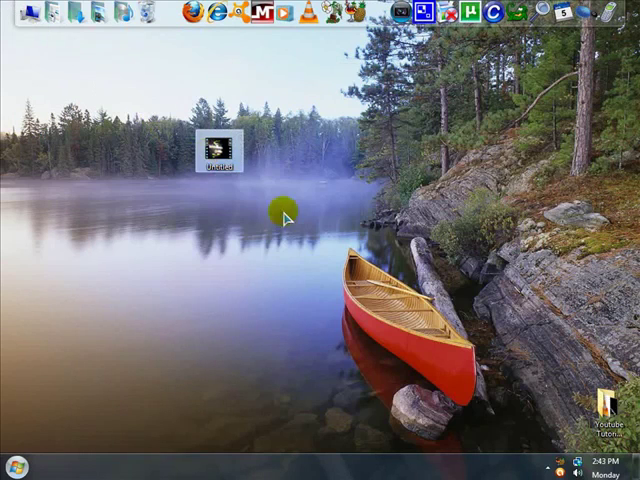
right_click(222, 160)
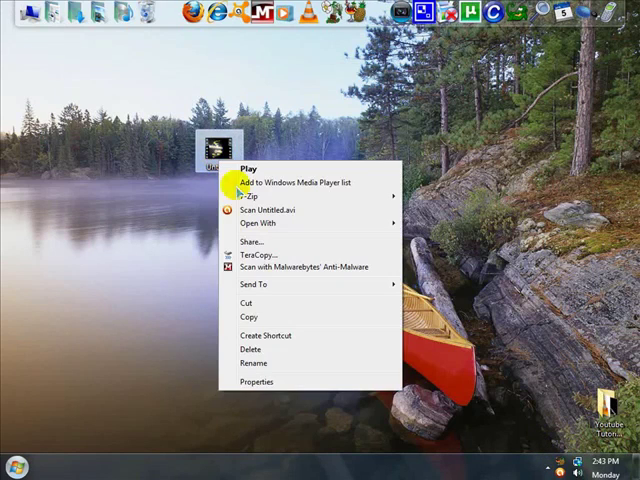
click(258, 382)
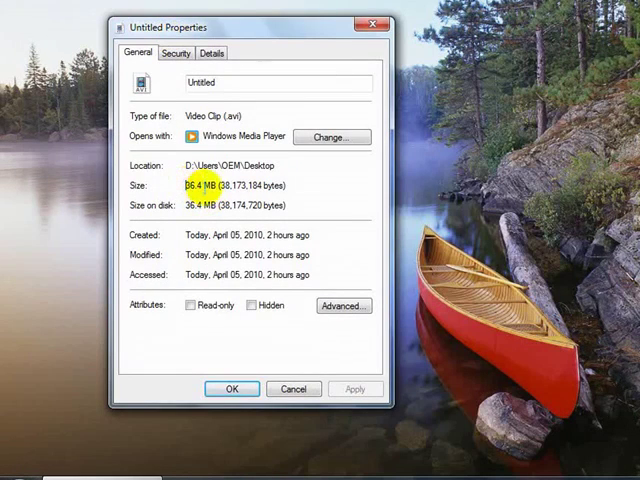
drag(186, 185, 215, 185)
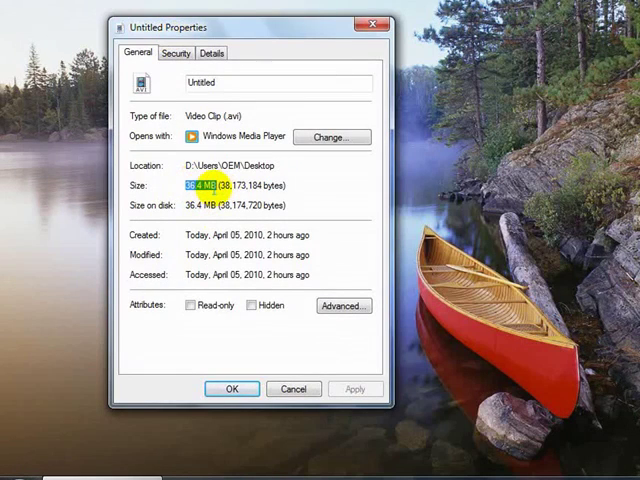
click(292, 389)
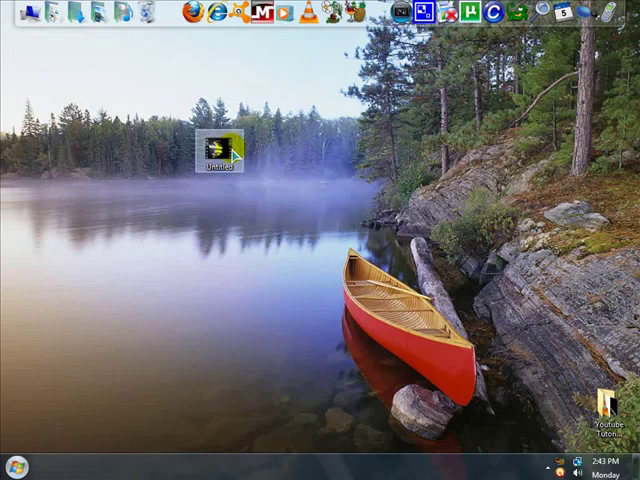
Load the Untitled video from the Desktop as HandBrake's source via Source > Video File
click(560, 466)
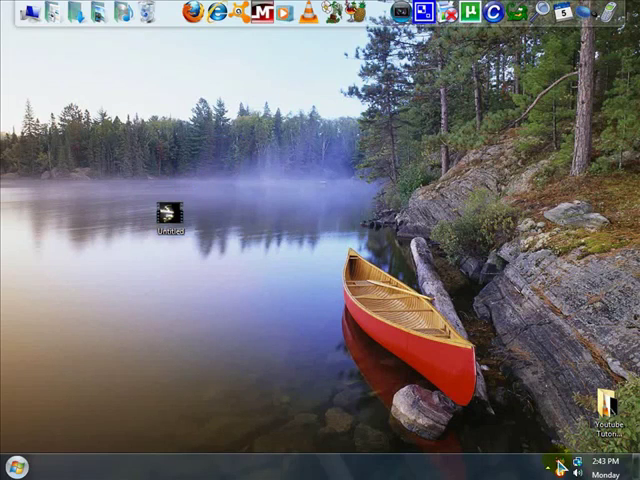
drag(233, 48, 295, 48)
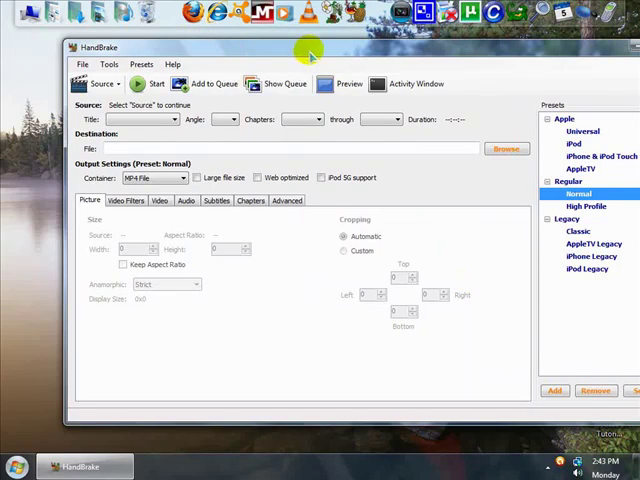
click(100, 83)
click(105, 104)
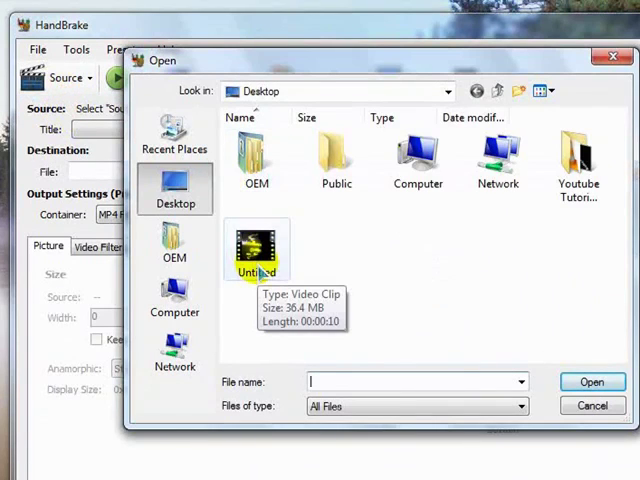
double_click(256, 250)
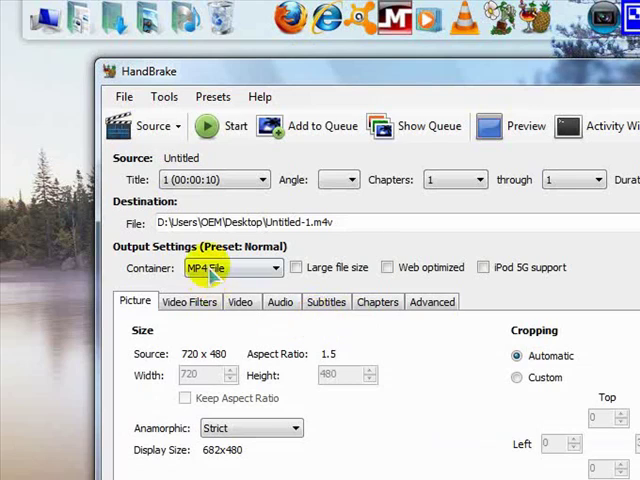
Set the output Container to MKV File so the destination becomes Untitled-1.mkv
click(212, 270)
click(211, 280)
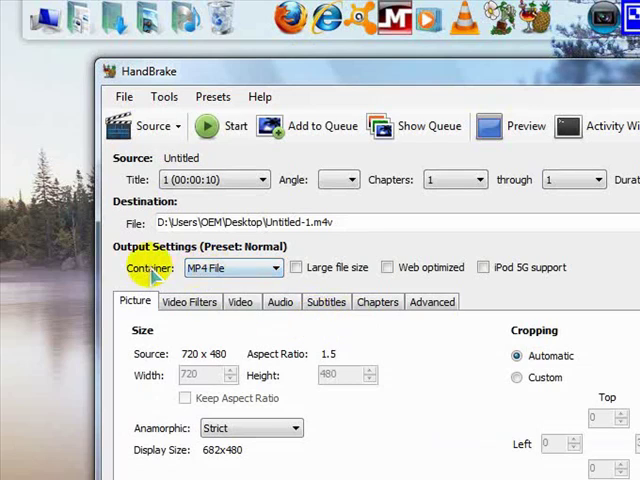
click(272, 268)
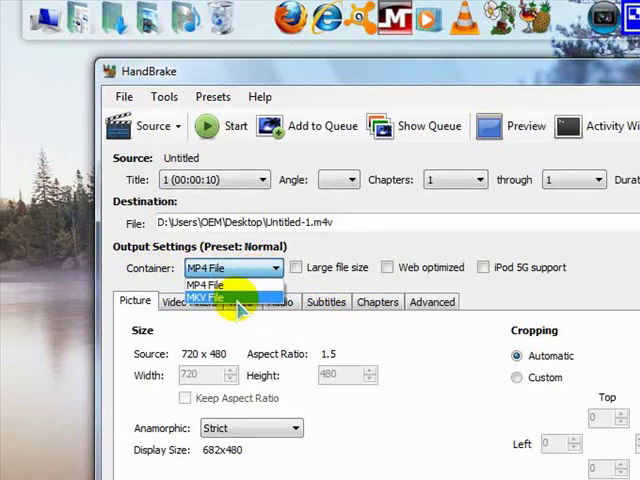
click(231, 296)
click(243, 272)
click(215, 285)
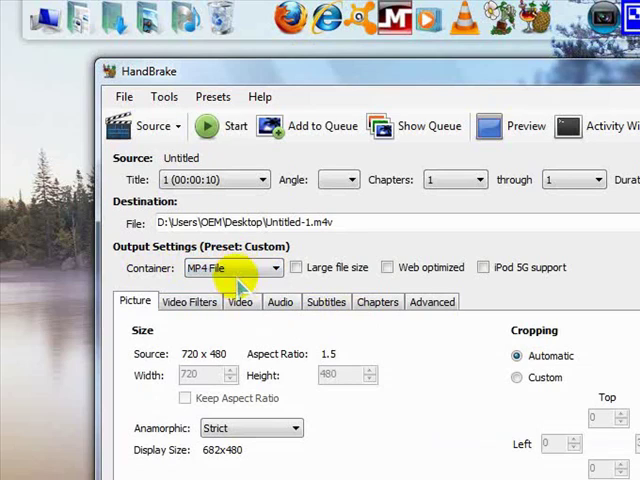
click(235, 272)
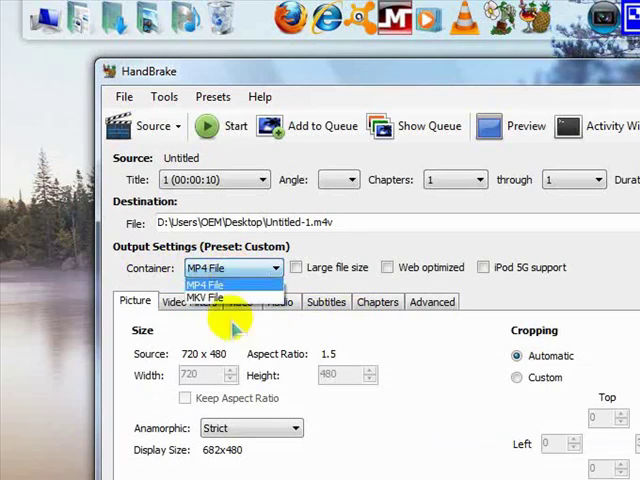
click(230, 298)
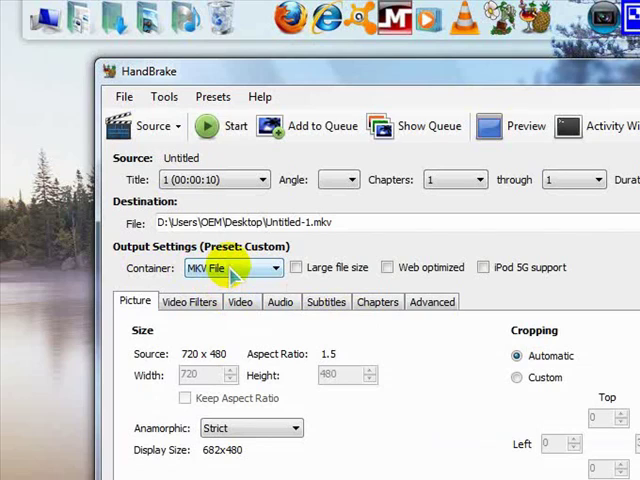
click(232, 270)
click(220, 284)
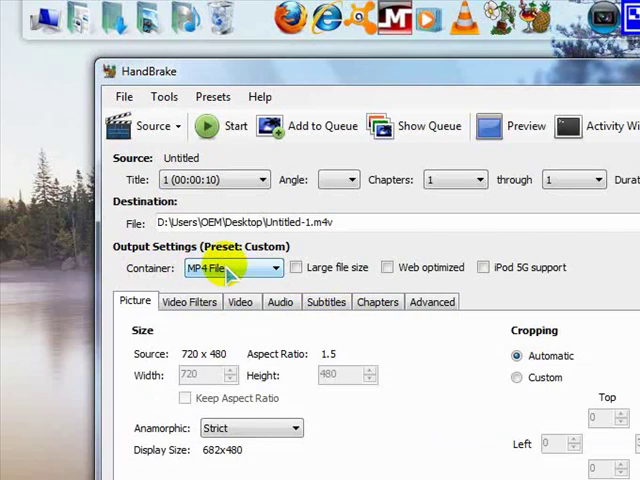
click(232, 270)
click(215, 298)
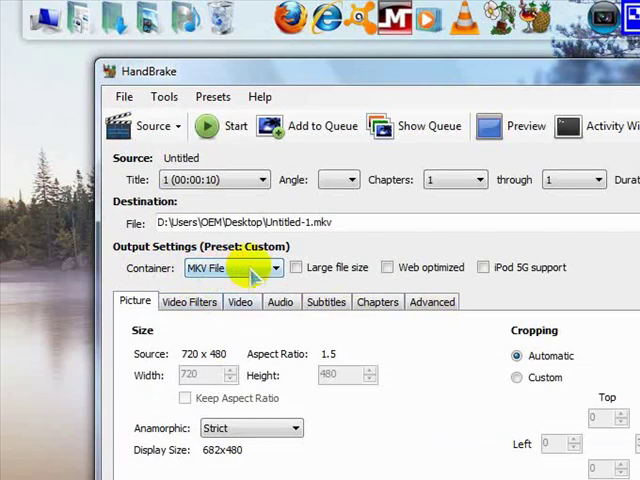
Reposition the HandBrake window on the desktop
drag(266, 78, 28, 70)
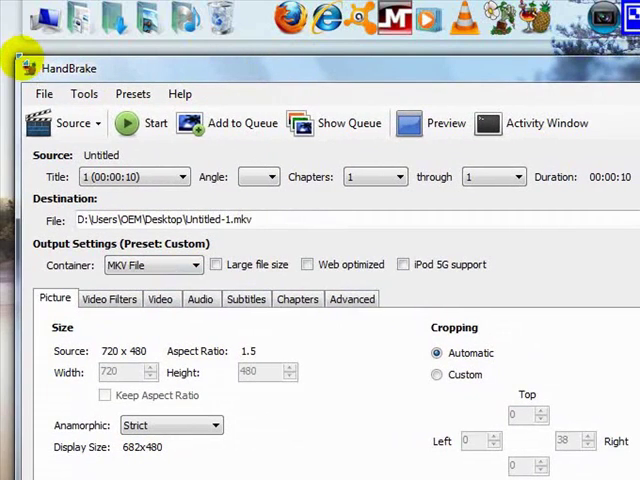
drag(28, 68, 30, 70)
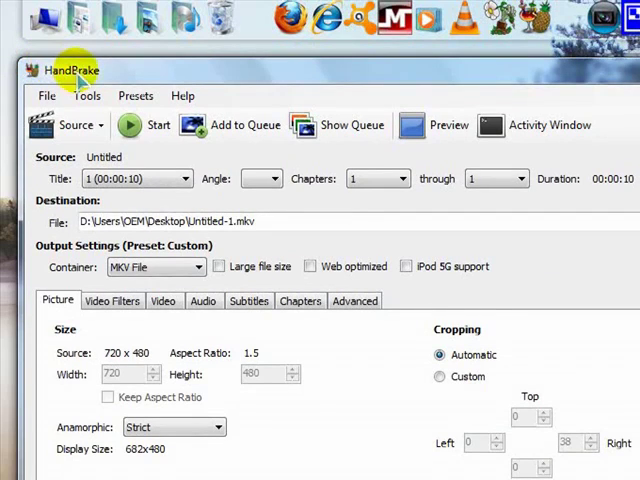
drag(47, 57, 70, 72)
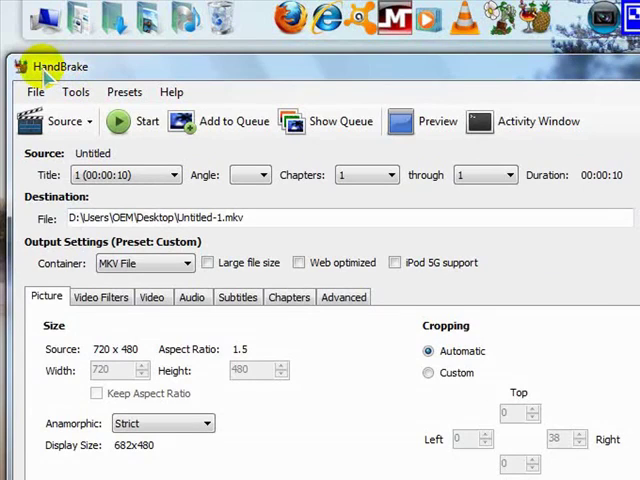
drag(42, 72, 44, 64)
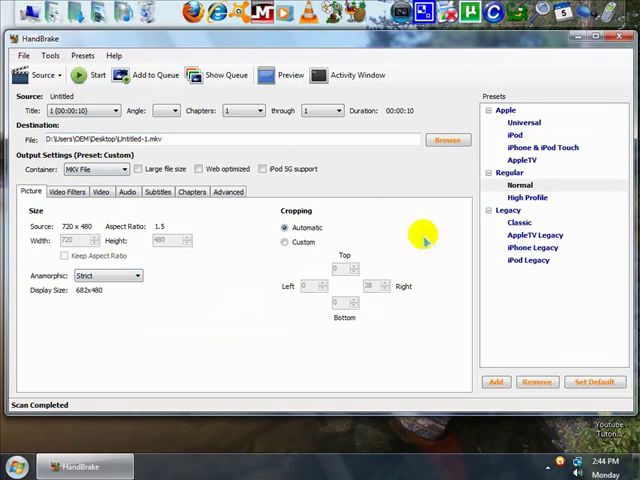
Start the encode and watch the console window until encoding finishes
click(80, 75)
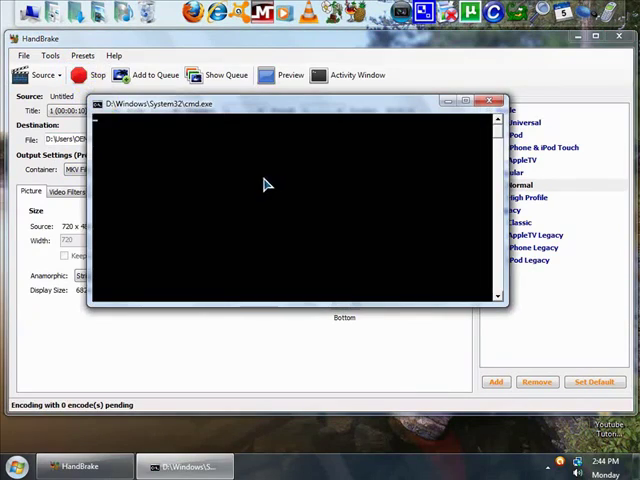
mouse_move(265, 40)
mouse_down()
mouse_move(278, 76)
mouse_move(275, 67)
mouse_up()
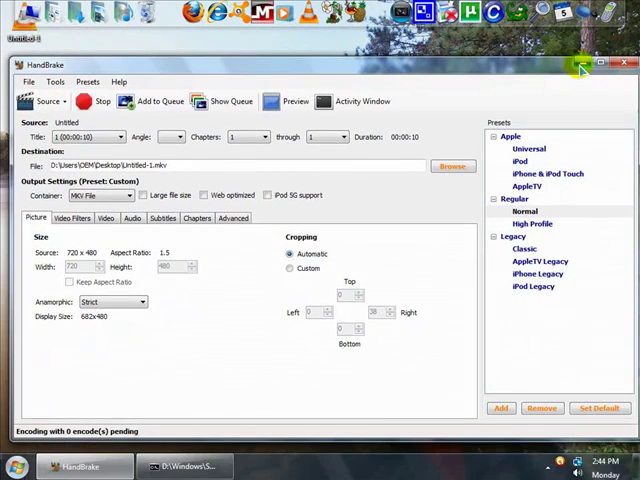
drag(527, 70, 521, 74)
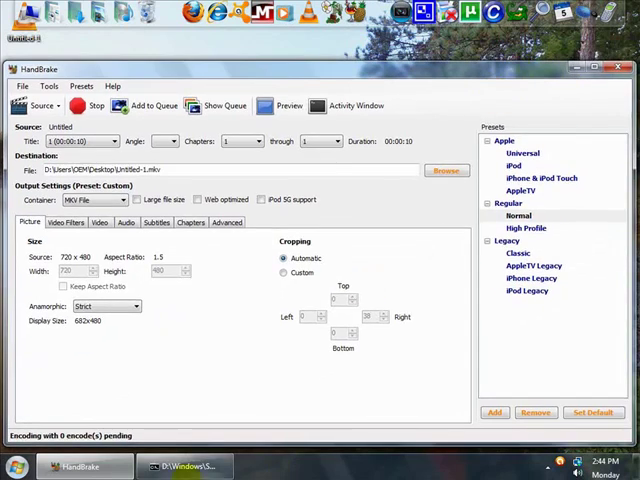
click(180, 466)
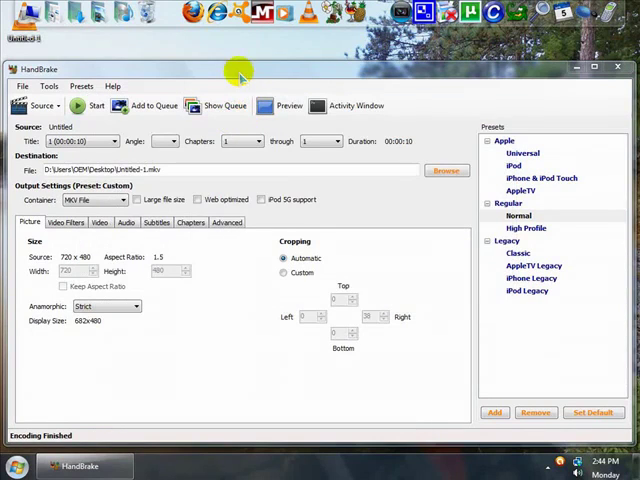
mouse_move(240, 68)
mouse_down()
mouse_move(217, 90)
mouse_move(246, 63)
mouse_up()
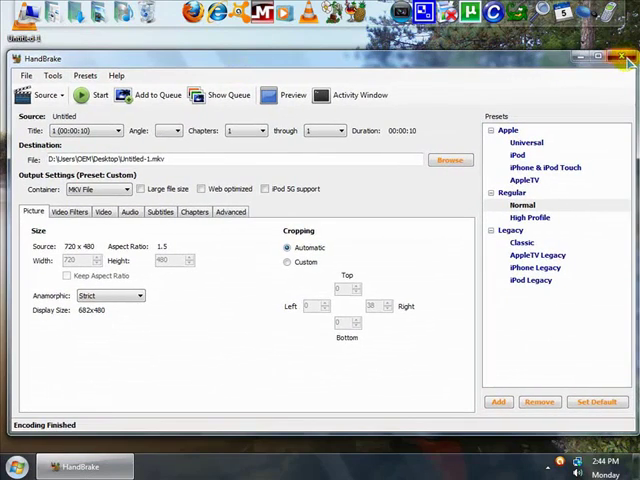
Close HandBrake, place Untitled-1 beside the original, and show its Properties (918 KB)
click(628, 62)
drag(15, 40, 245, 218)
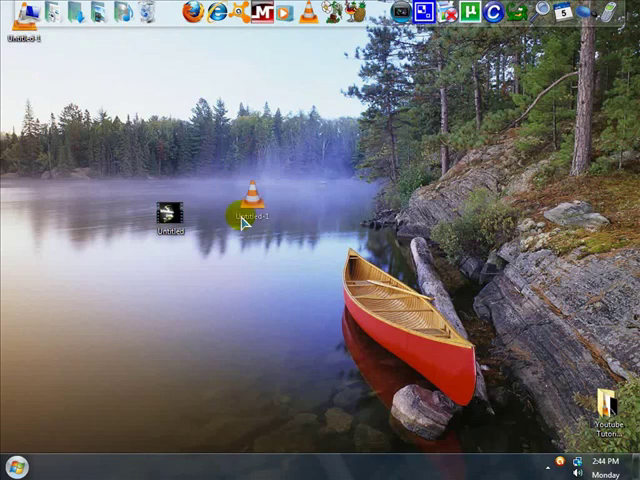
right_click(278, 228)
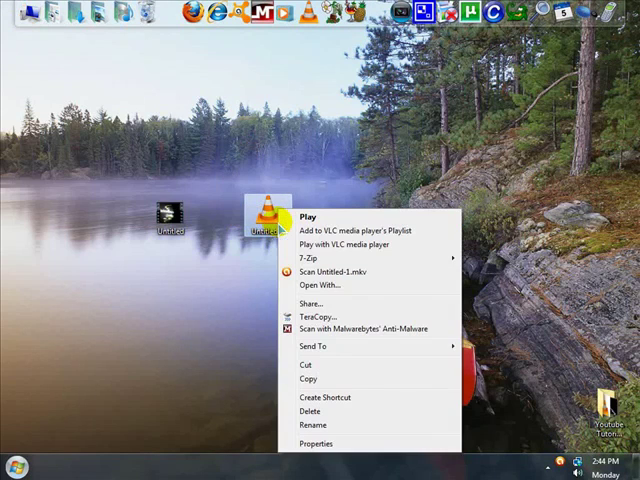
click(338, 443)
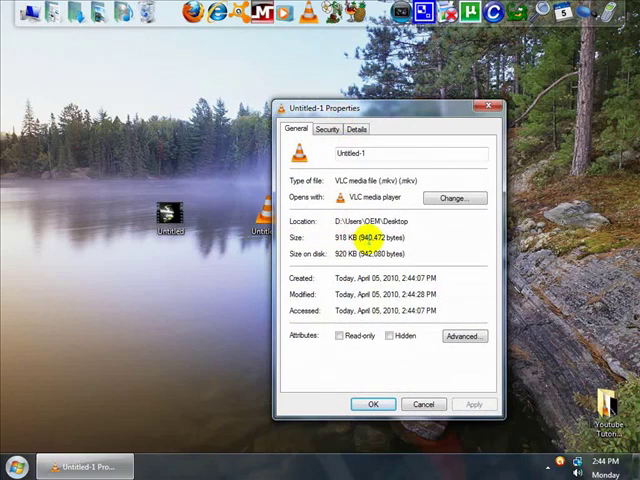
Show the original Untitled AVI's Properties (36.4 MB) beside Untitled-1's for comparison
right_click(168, 213)
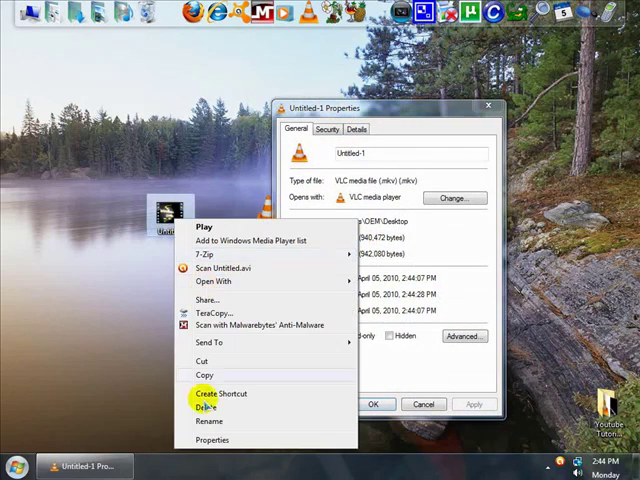
click(211, 440)
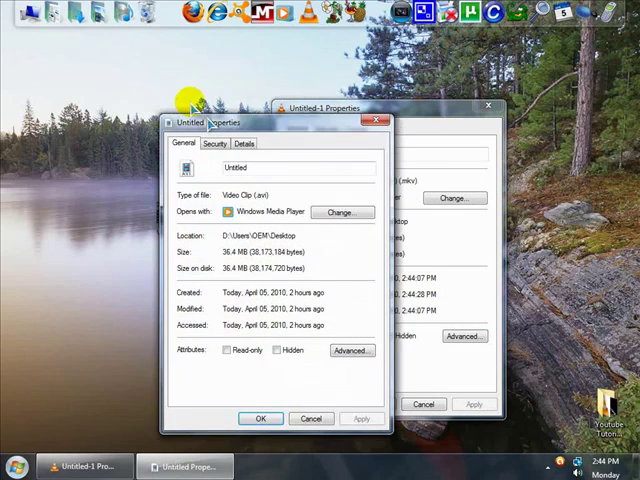
drag(205, 97, 130, 94)
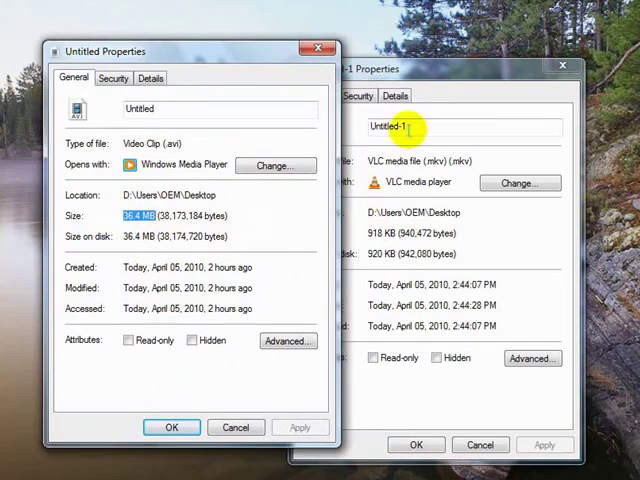
click(410, 105)
drag(432, 70, 478, 55)
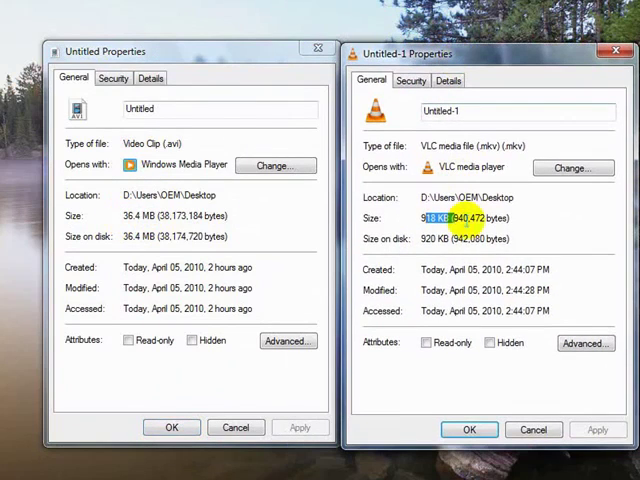
click(533, 430)
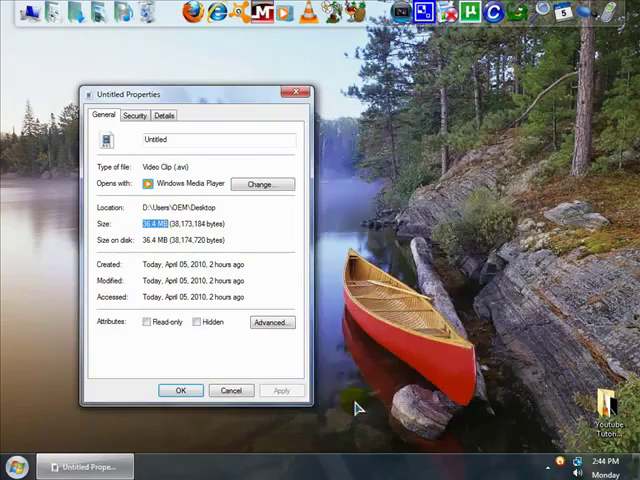
Play Untitled in Windows Media Player, then Untitled-1.mkv in VLC, closing each
click(214, 390)
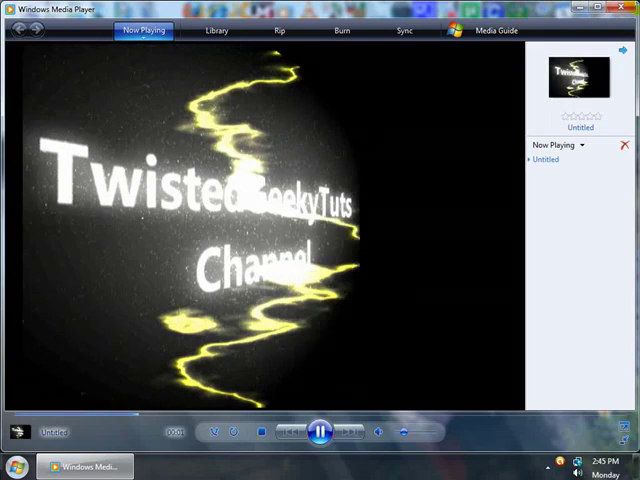
click(622, 10)
click(262, 222)
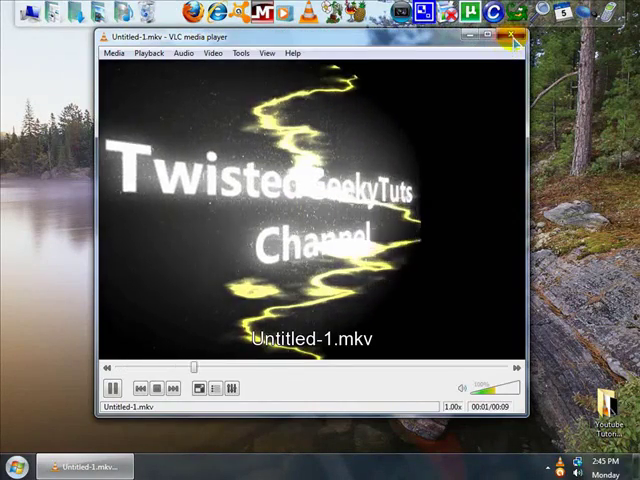
click(511, 37)
right_click(270, 213)
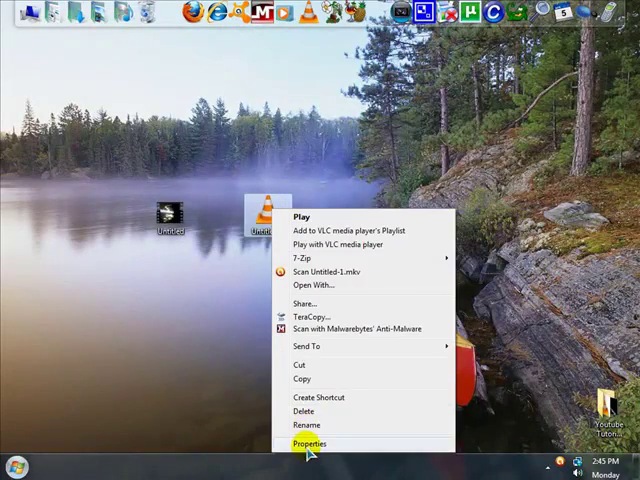
click(310, 445)
right_click(168, 215)
click(225, 441)
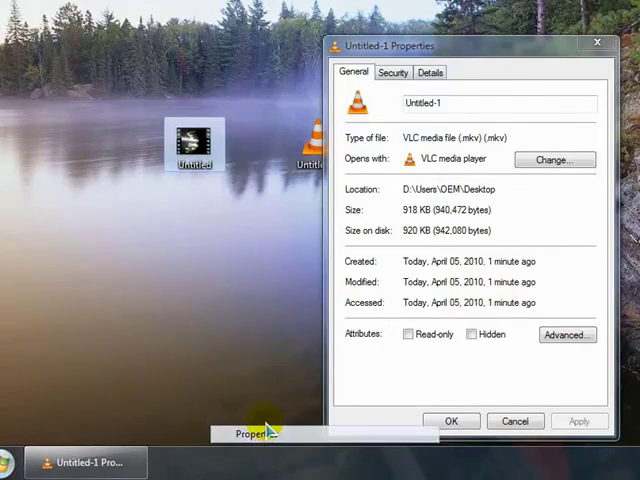
drag(272, 62, 82, 42)
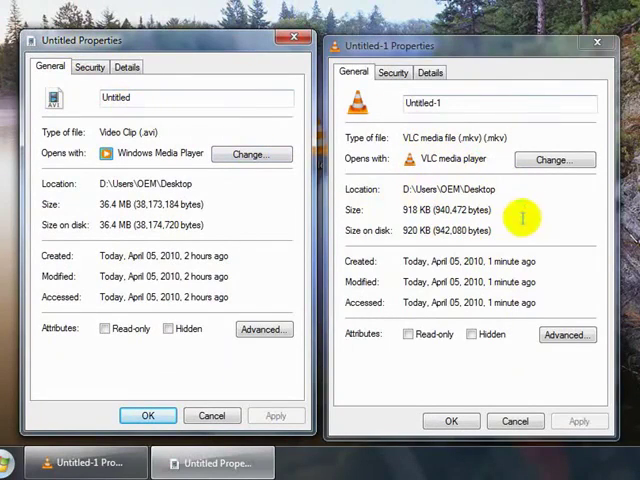
mouse_move(403, 209)
mouse_down()
mouse_move(490, 210)
mouse_move(405, 210)
mouse_up()
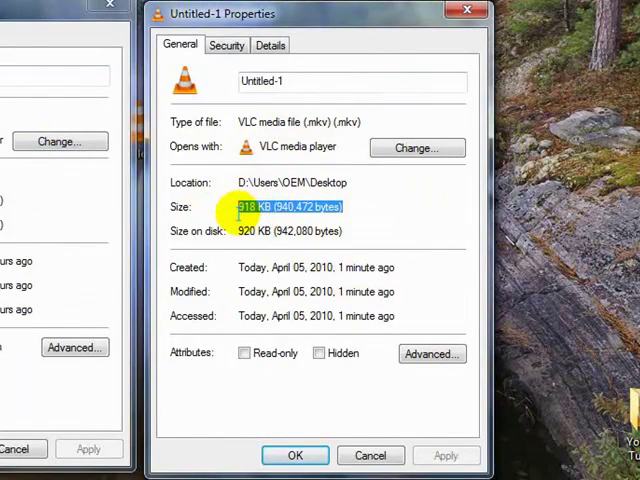
drag(357, 207, 236, 211)
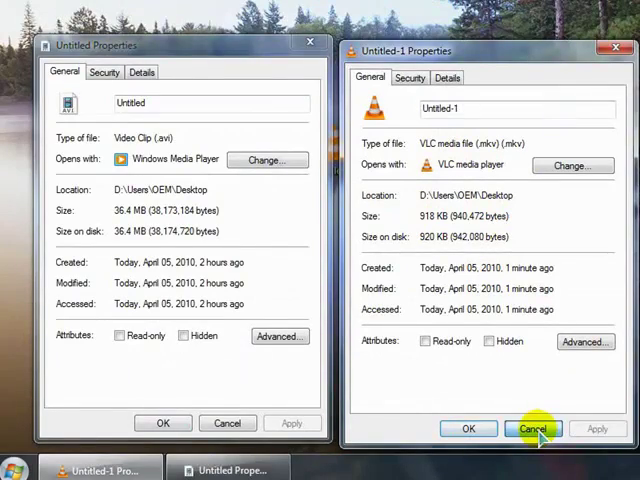
click(370, 456)
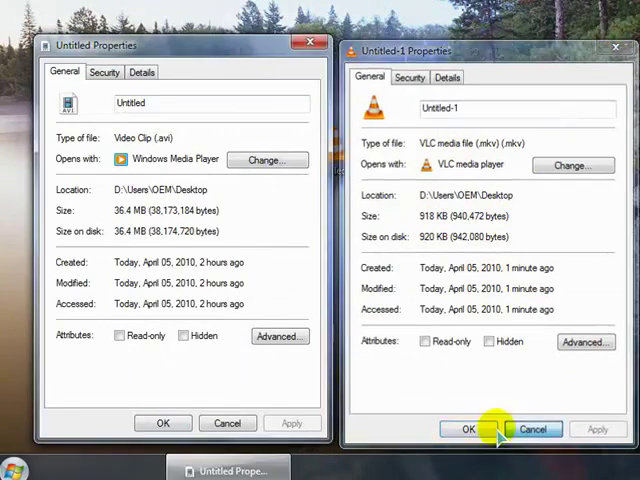
click(243, 424)
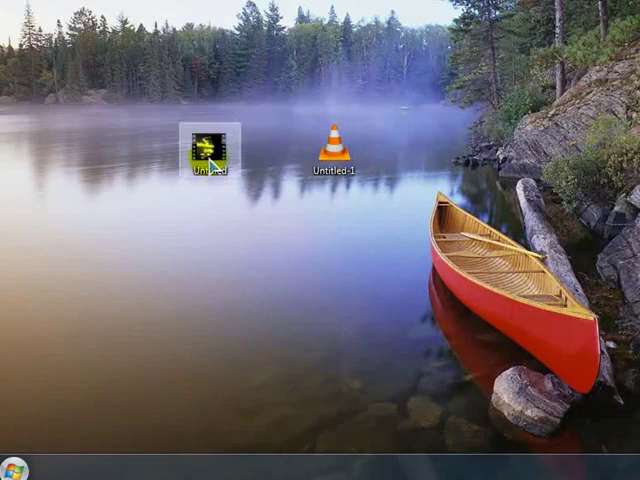
Move the Untitled and Untitled-1 icons to the desktop's top-left corner
drag(209, 150, 85, 65)
click(340, 165)
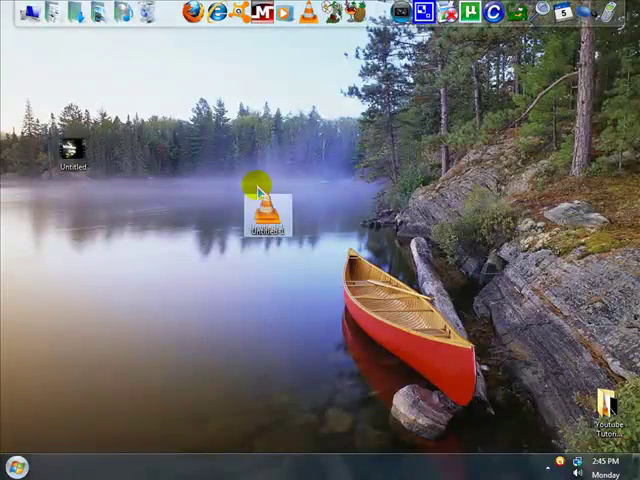
drag(334, 150, 85, 5)
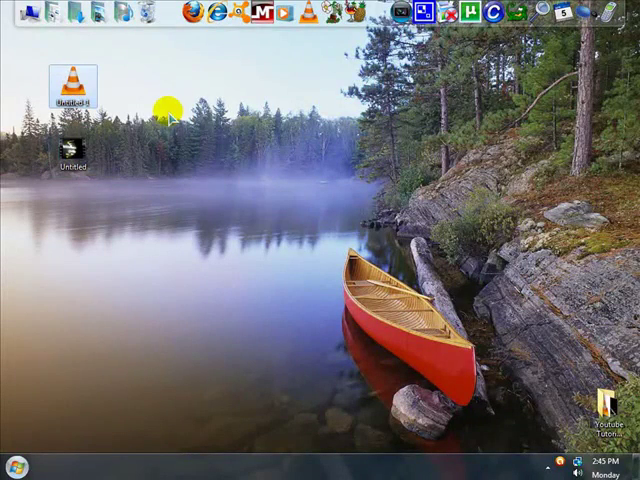
click(140, 170)
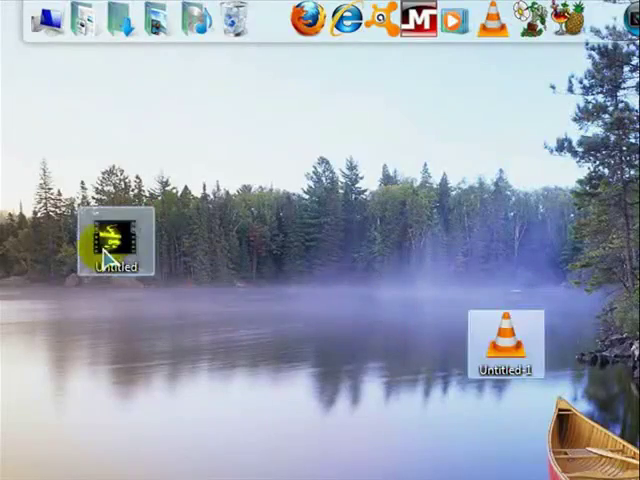
Move the icons back to the desktop centre side by side and bring up Untitled's file options
drag(105, 245, 345, 340)
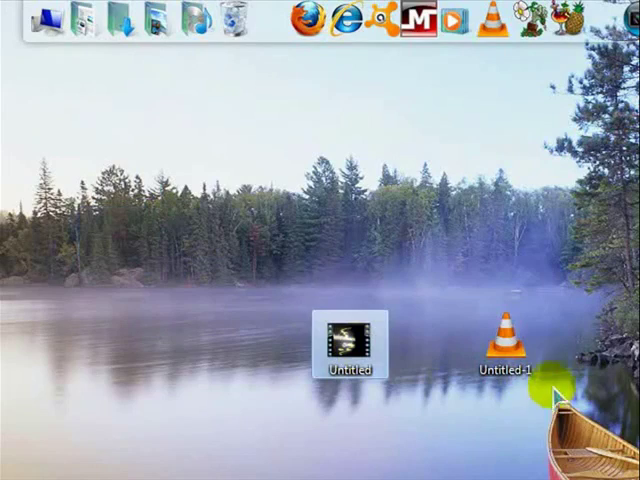
click(507, 345)
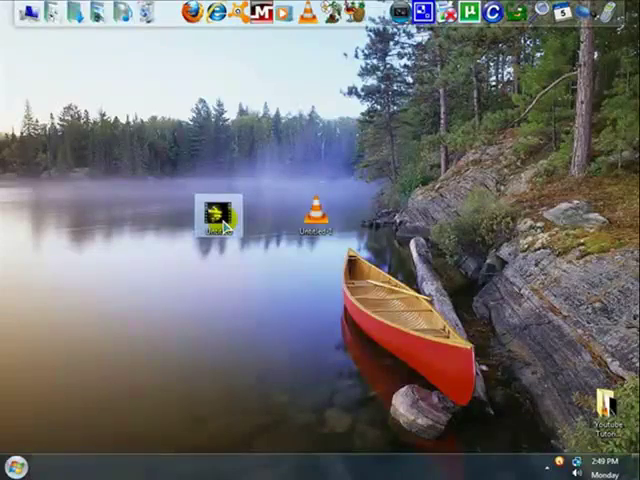
right_click(217, 213)
Show Untitled (36.4 MB) and Untitled-1 (918 KB) Properties dialogs positioned next to each other
click(290, 443)
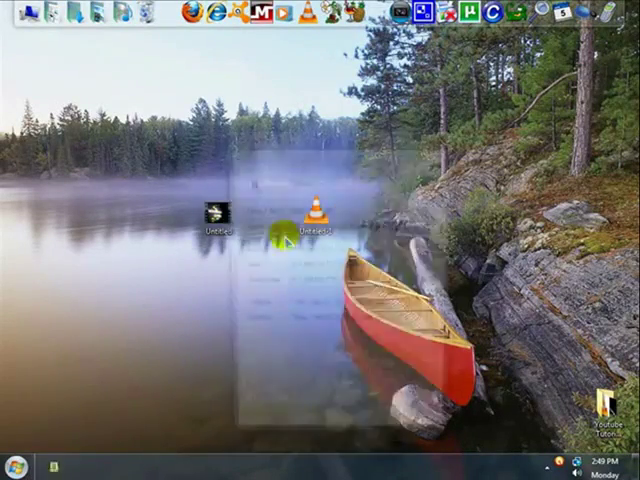
drag(270, 136, 160, 119)
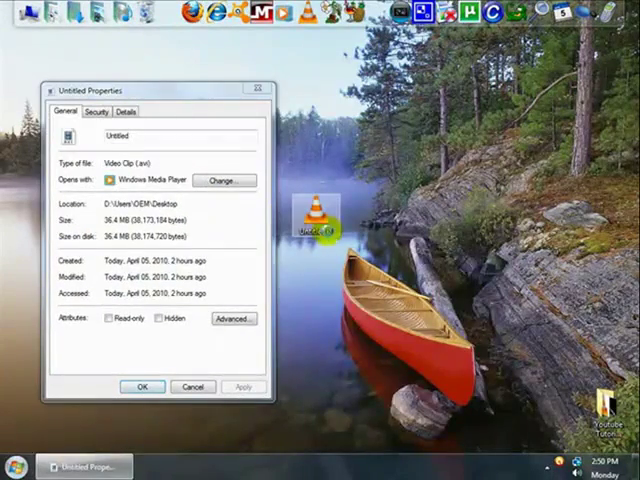
right_click(318, 228)
click(363, 444)
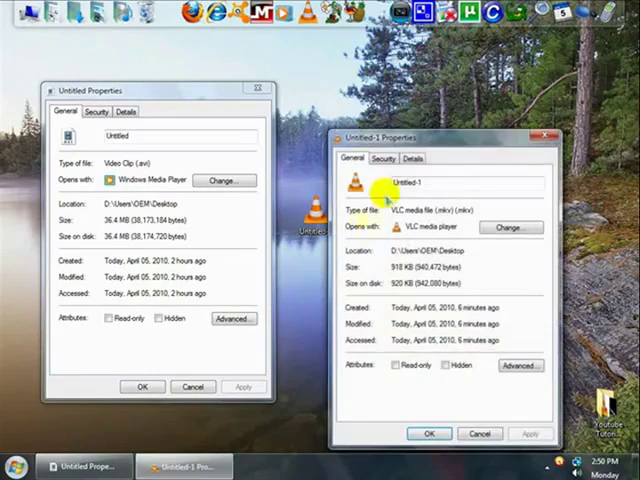
drag(415, 143, 370, 105)
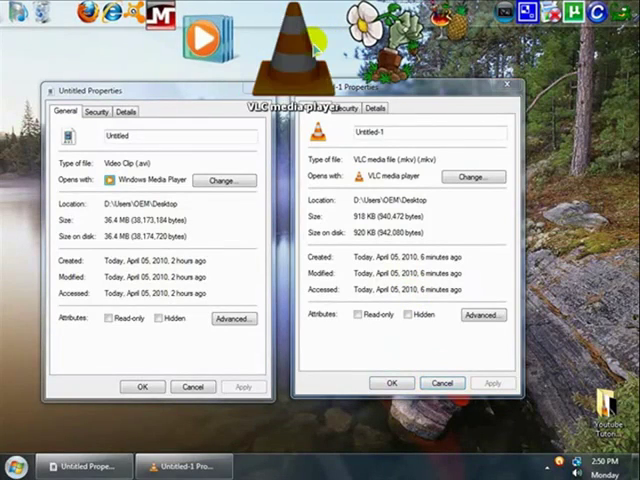
Close the empty VLC window, realign the two Properties dialogs, and cancel the original file's Properties
click(316, 42)
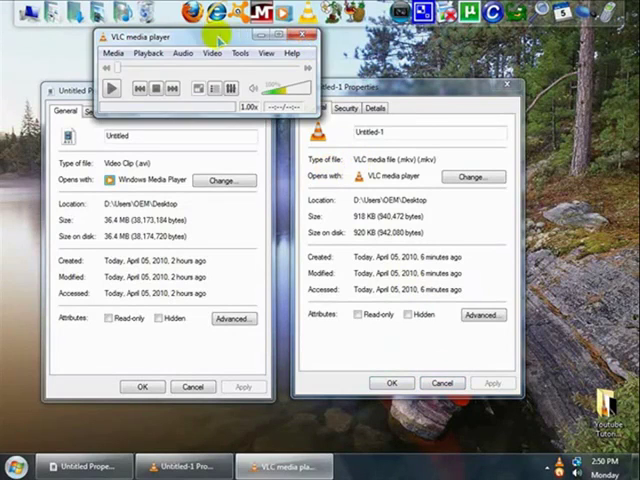
click(308, 38)
drag(412, 95, 412, 80)
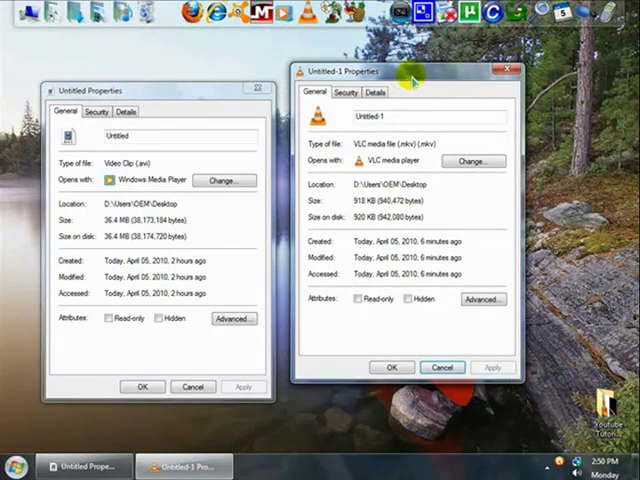
drag(180, 90, 230, 70)
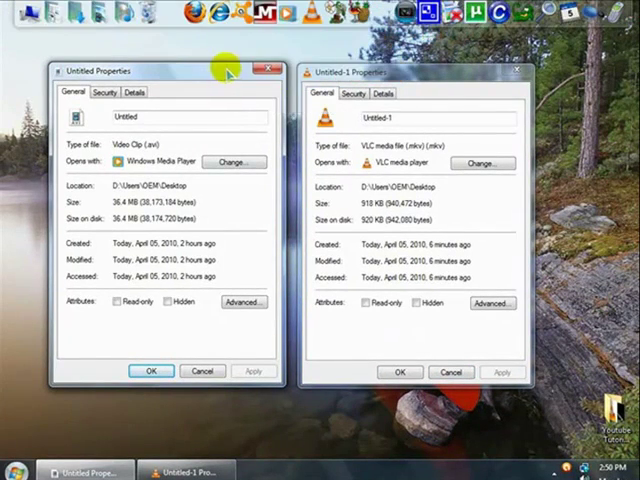
drag(229, 68, 250, 64)
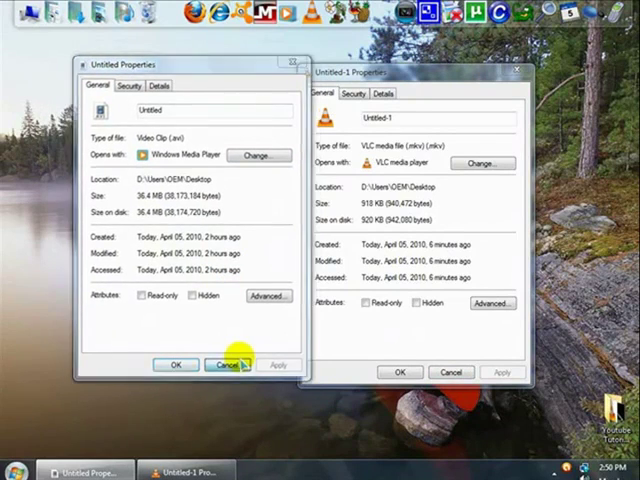
click(229, 364)
click(450, 372)
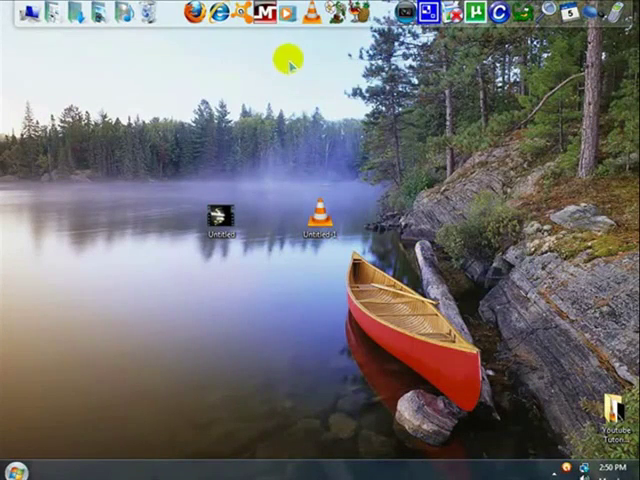